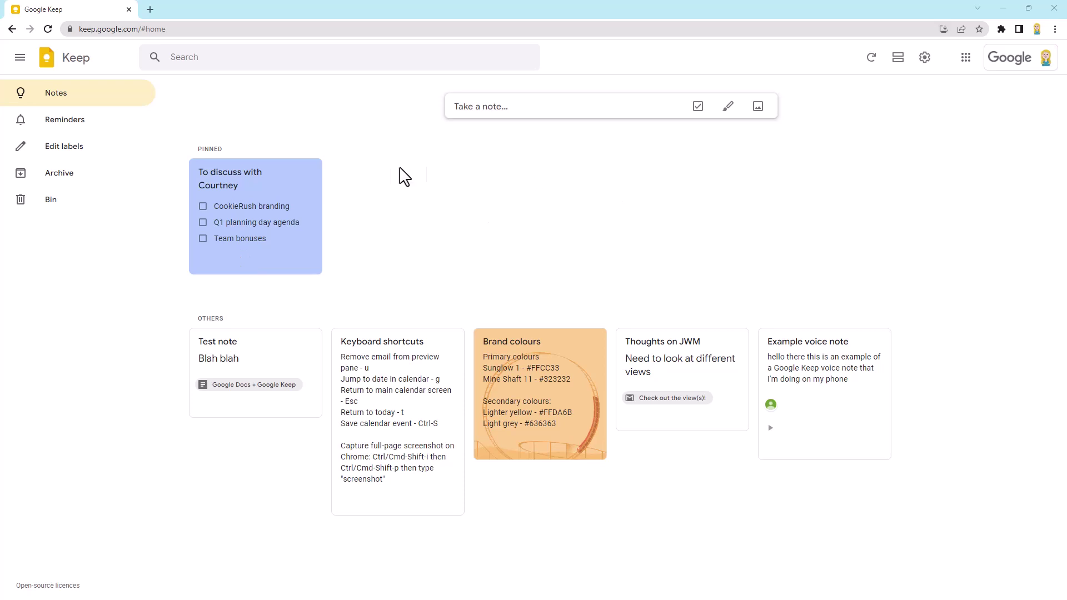
click(281, 174)
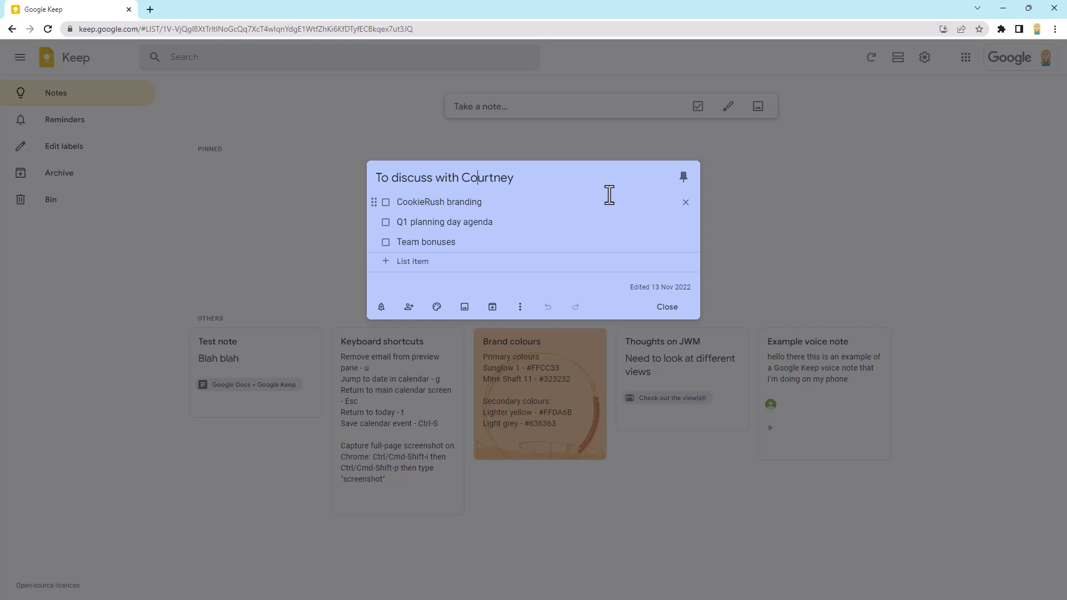
click(410, 307)
click(410, 307)
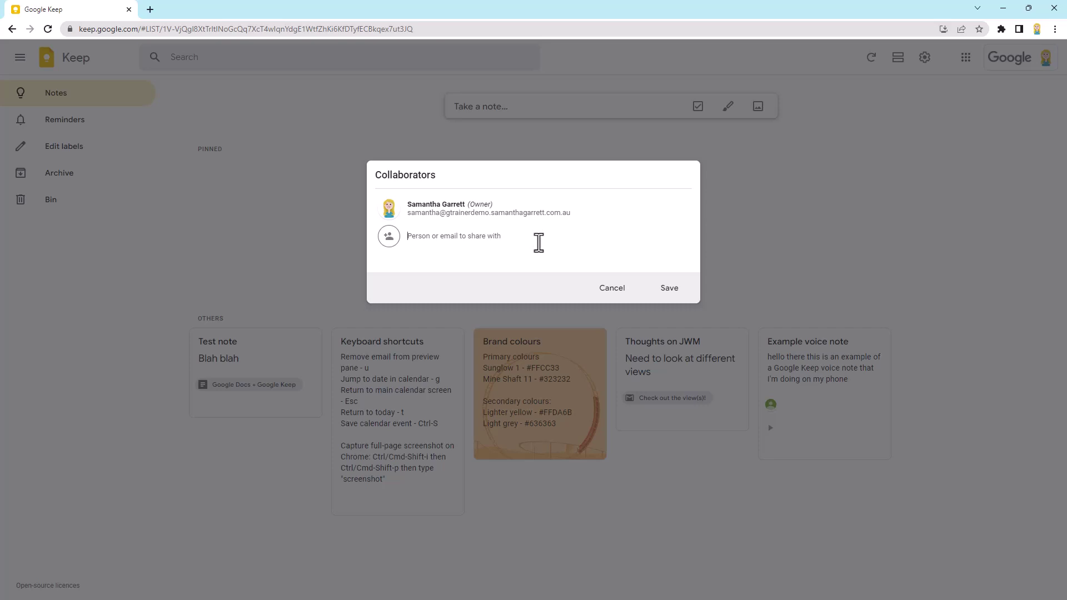
click(610, 289)
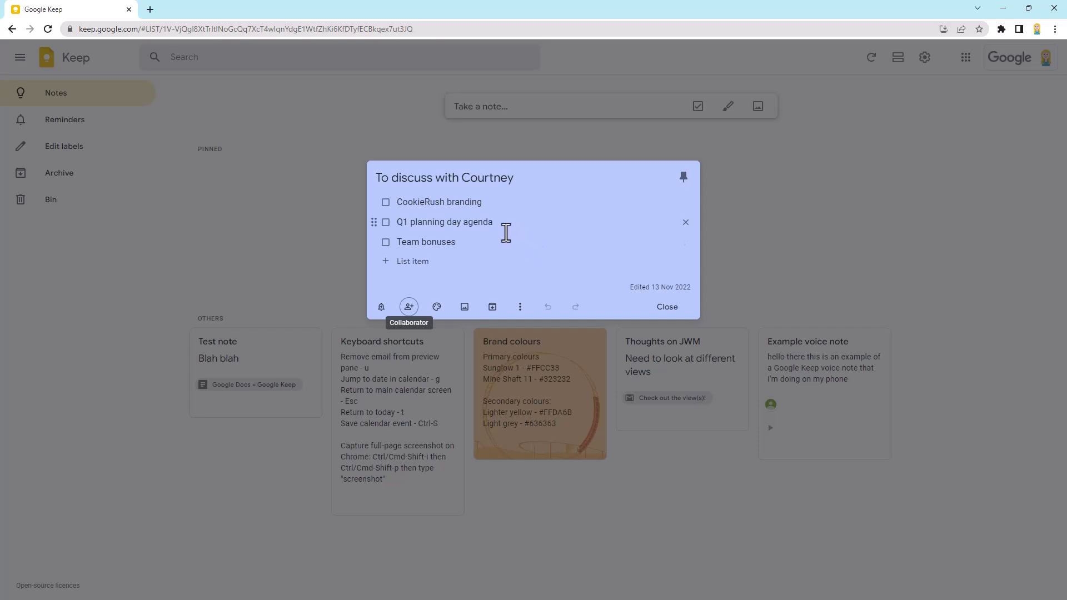
- Allow Chrome location access from the place-reminder option, then dismiss it without setting a reminder
click(382, 307)
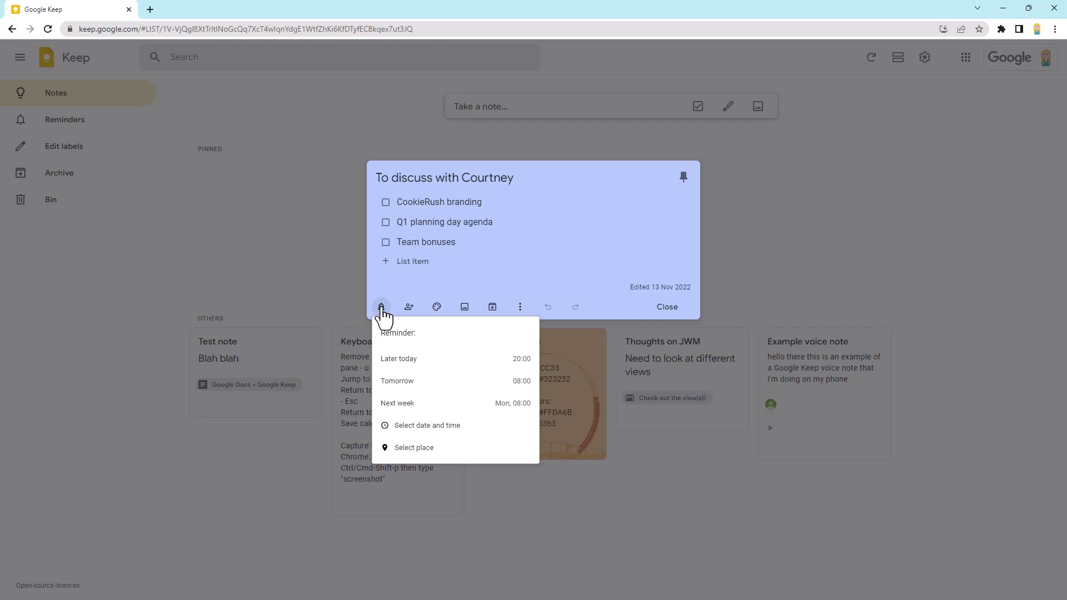
click(461, 450)
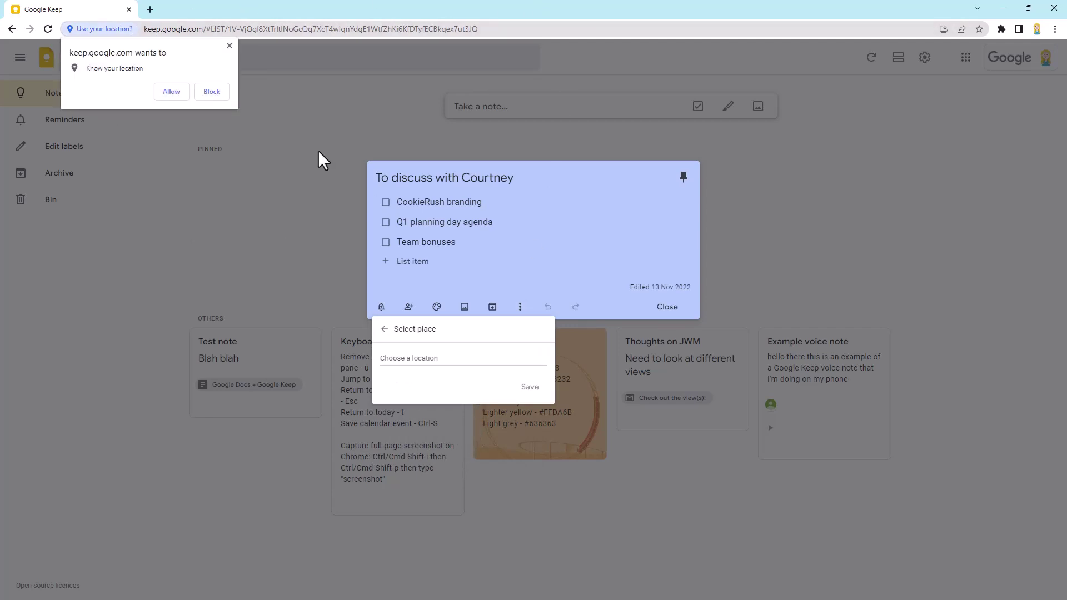
click(172, 91)
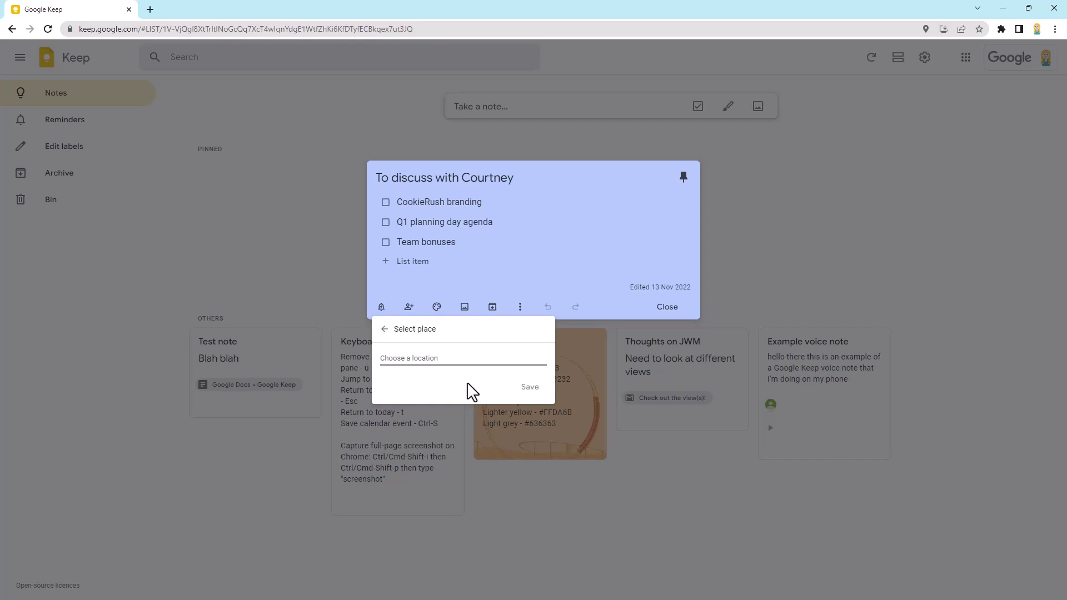
click(496, 256)
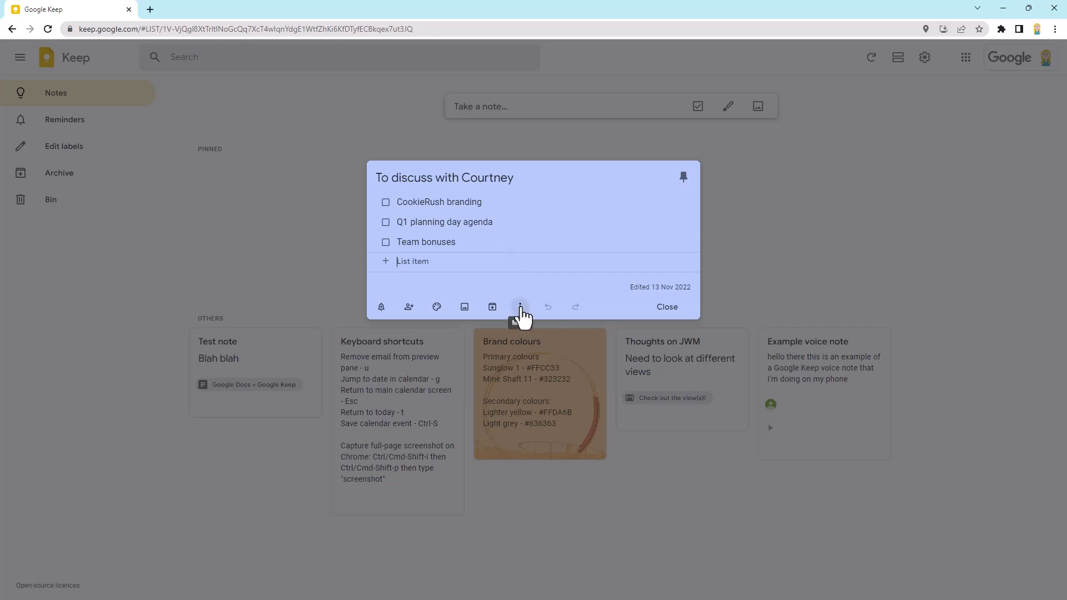
- Create and apply a new 'Demo' label to the pinned discussion checklist, then close it
click(521, 309)
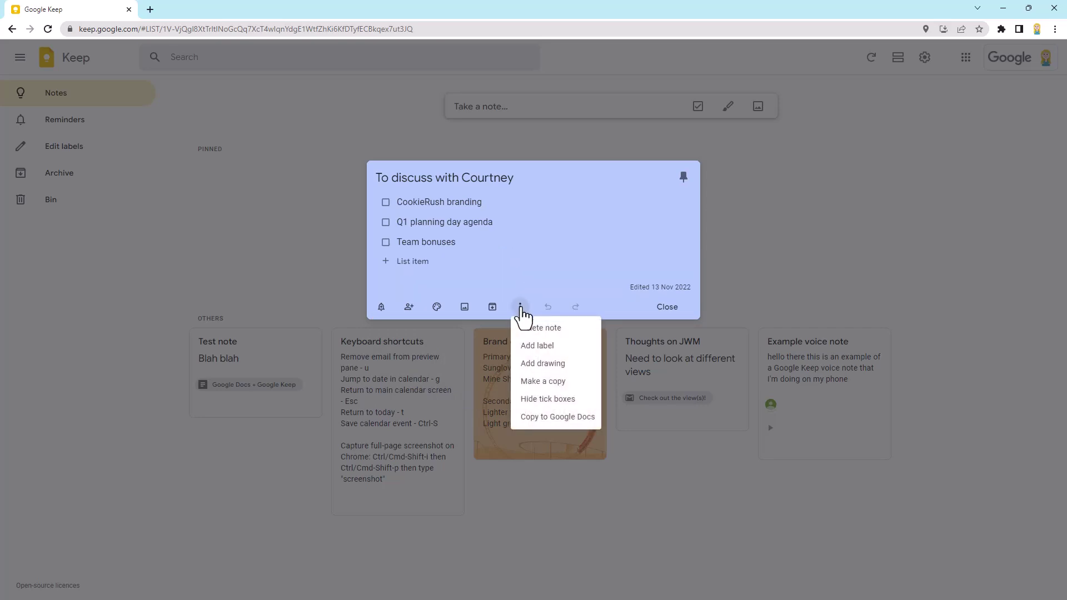
click(564, 346)
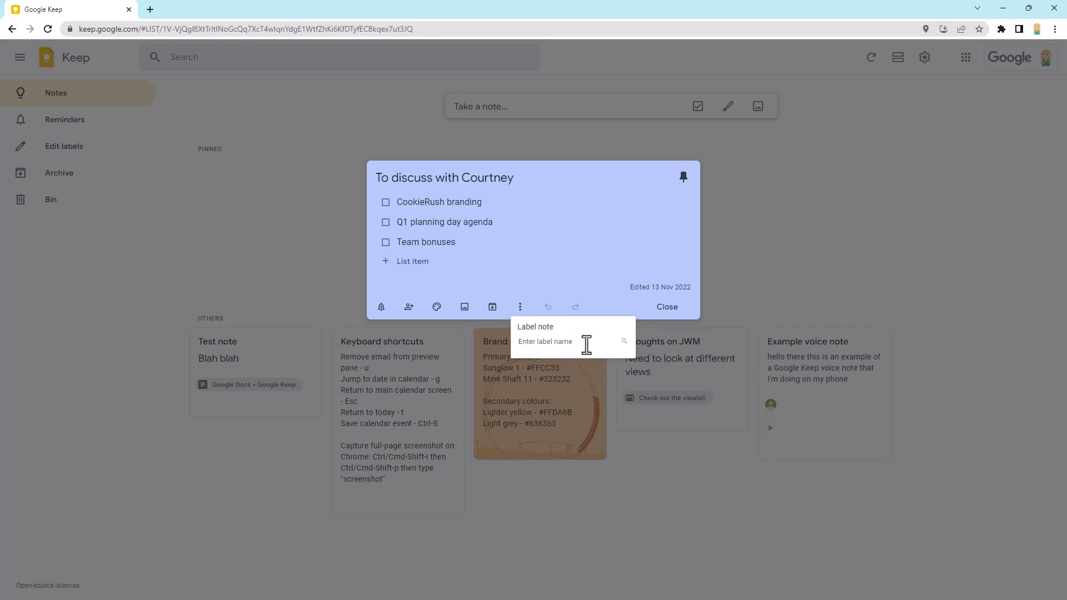
text(Demo)
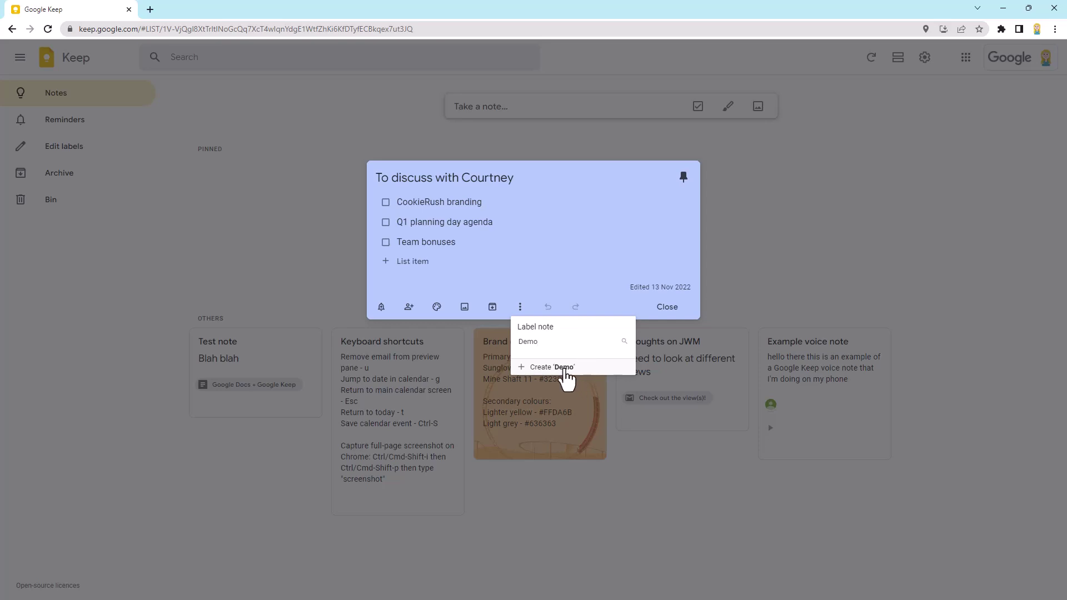
click(542, 368)
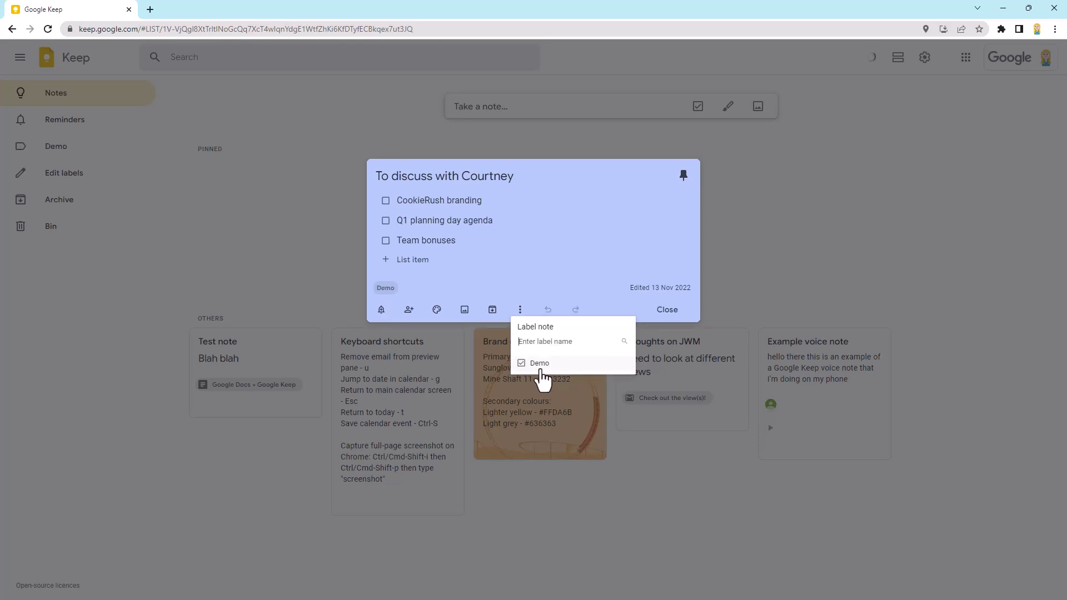
click(623, 218)
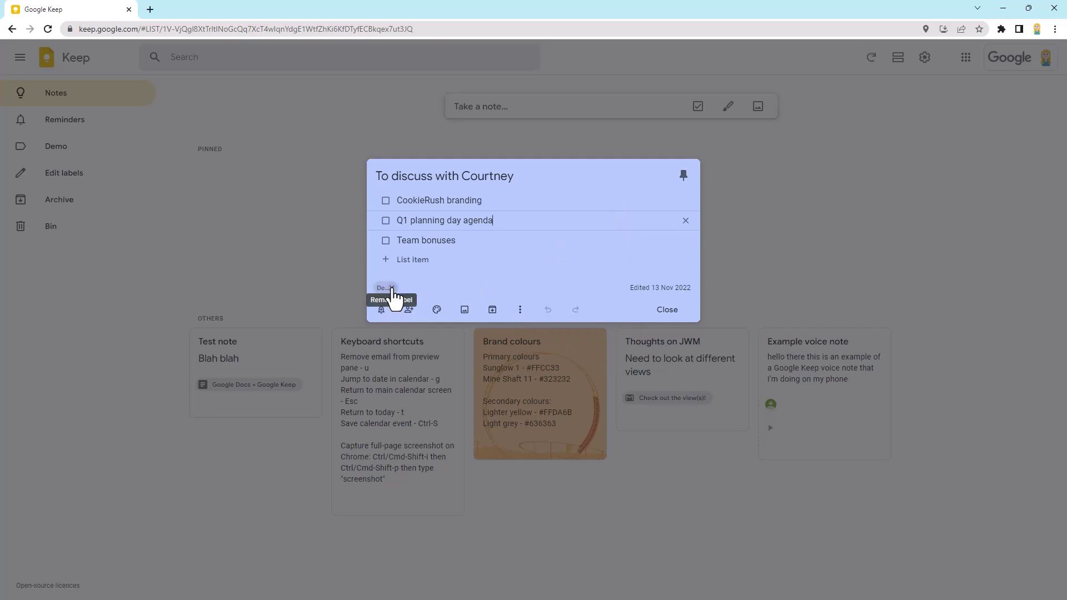
click(674, 312)
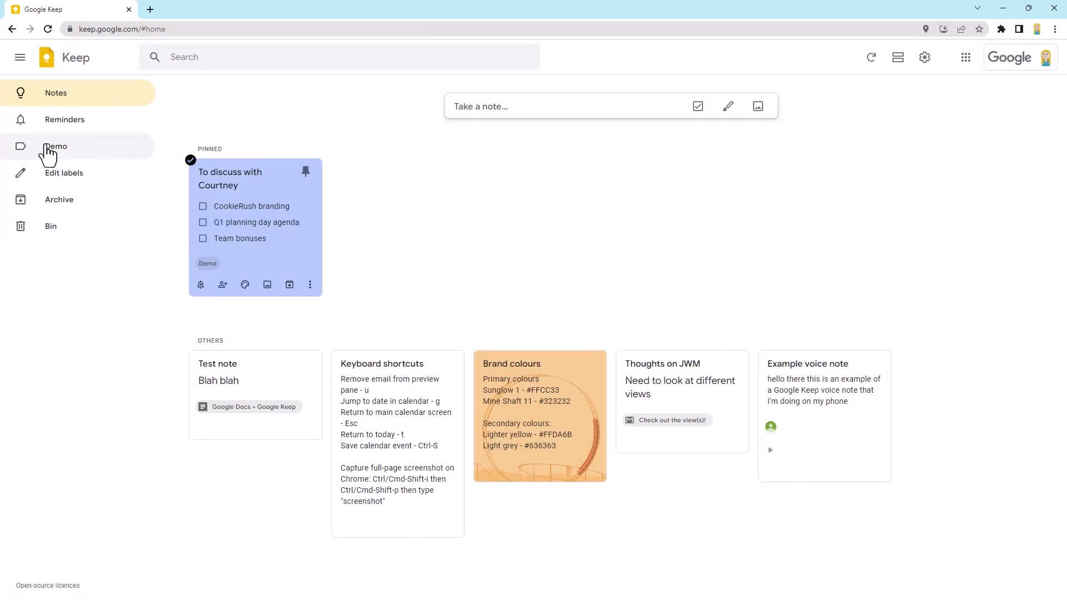
- Filter to the Demo label's notes, then open and close the Edit labels dialog
click(77, 149)
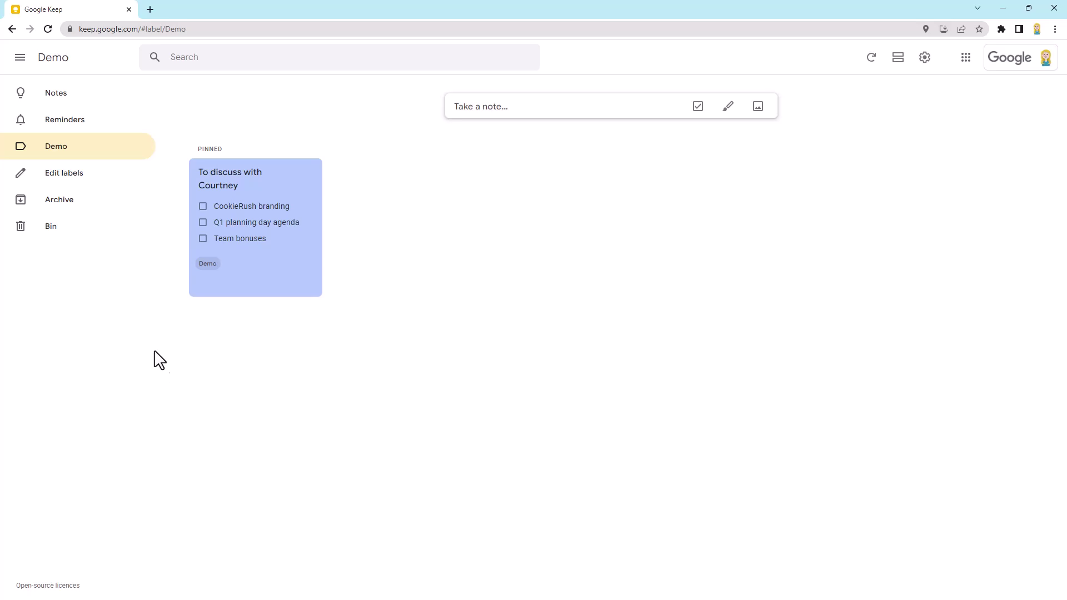
click(60, 175)
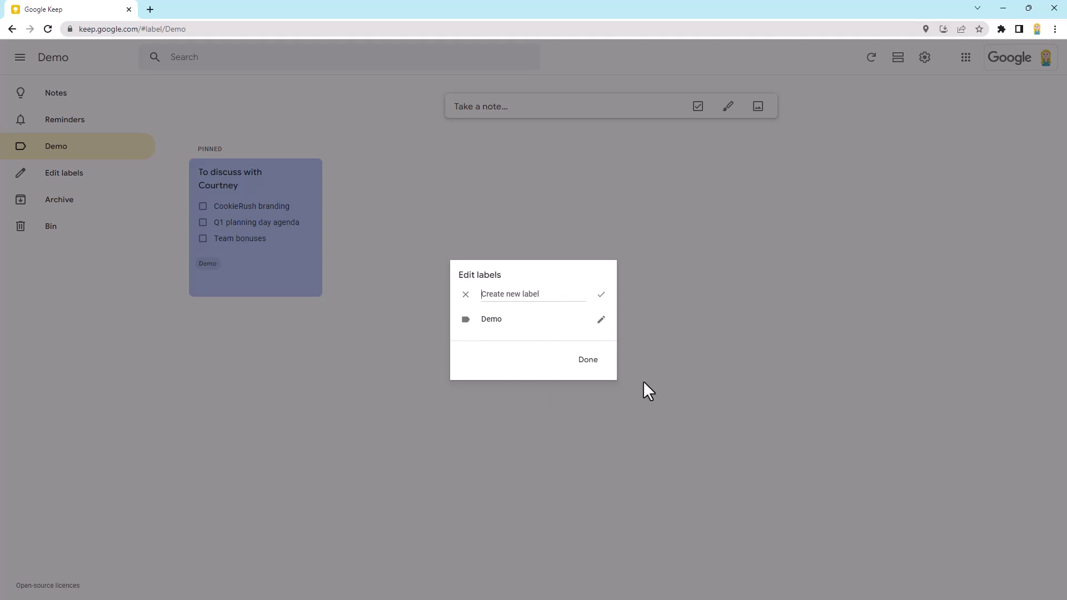
click(589, 363)
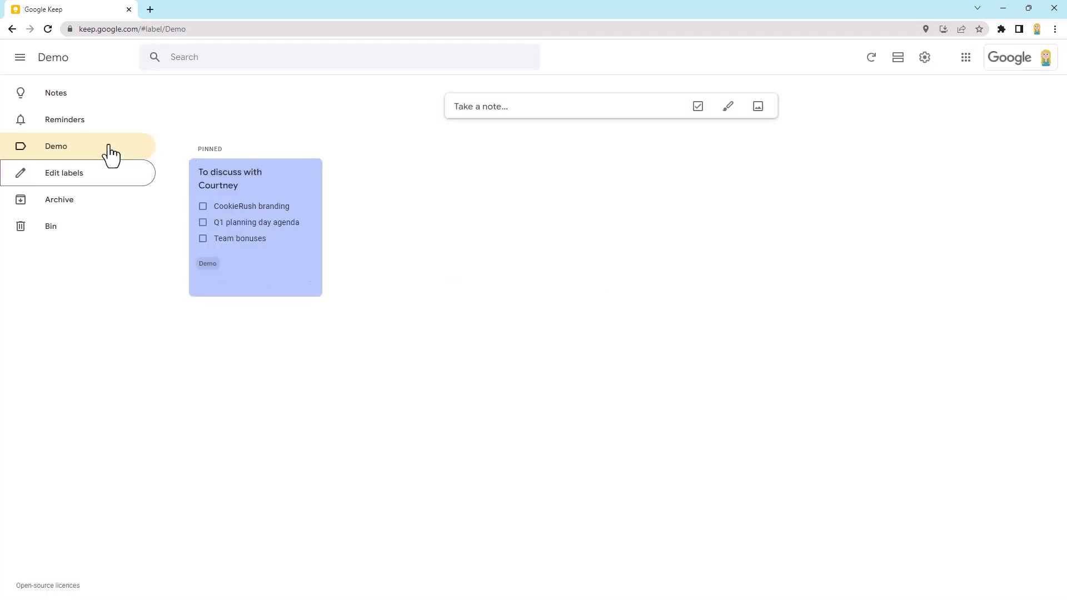
- Go back to all notes, then reopen and close the pinned discussion checklist
click(70, 102)
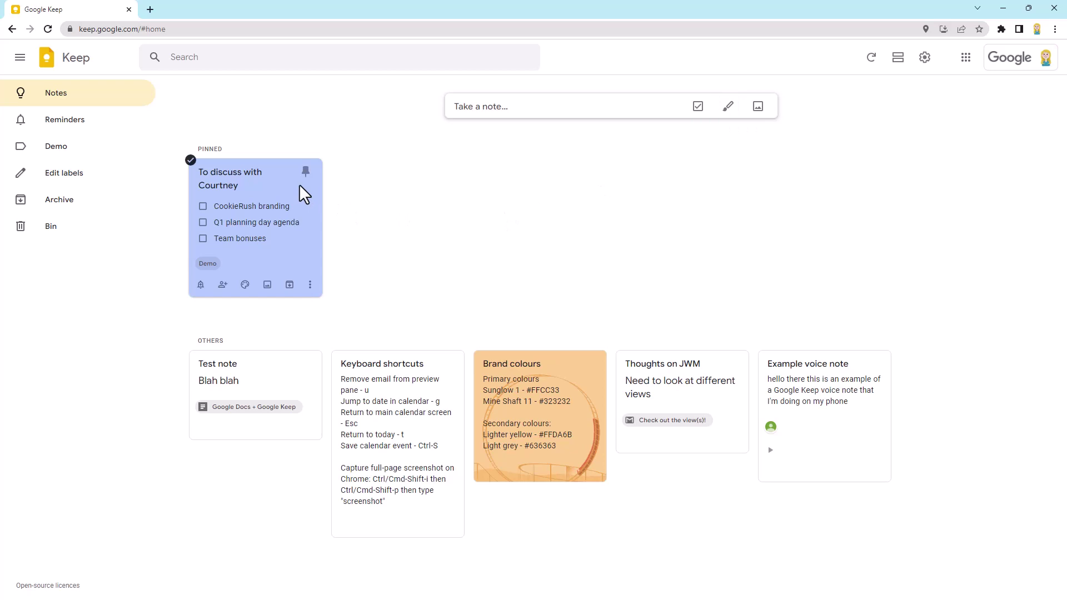
click(257, 170)
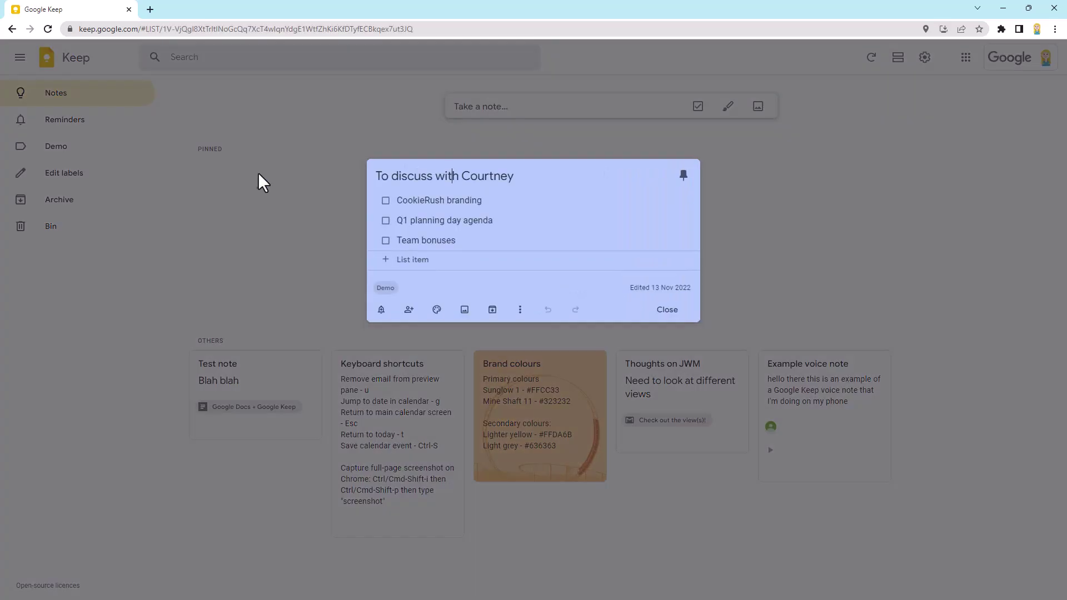
click(521, 311)
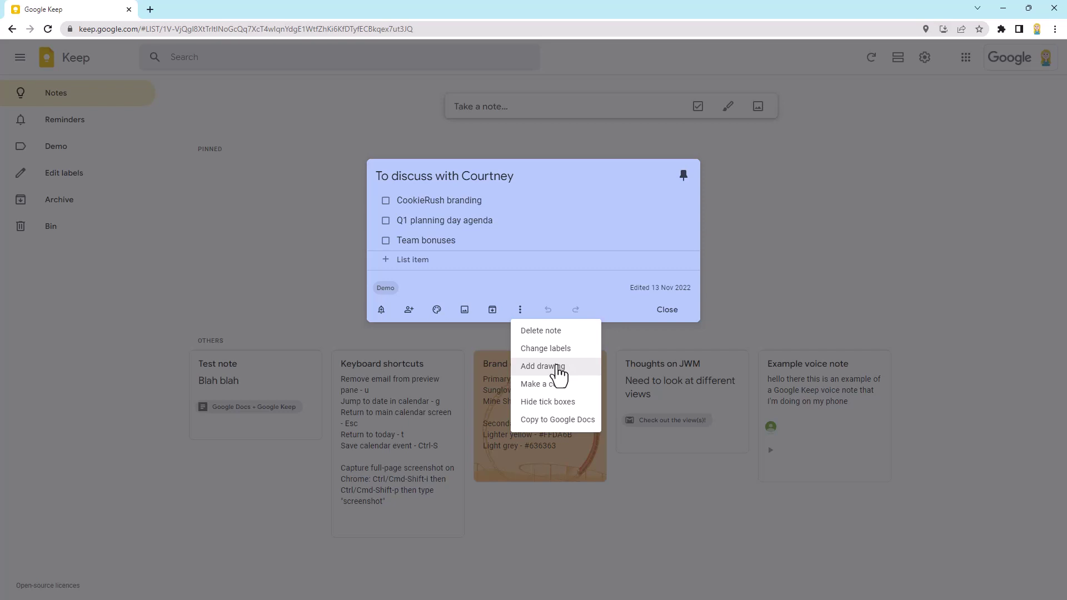
click(658, 312)
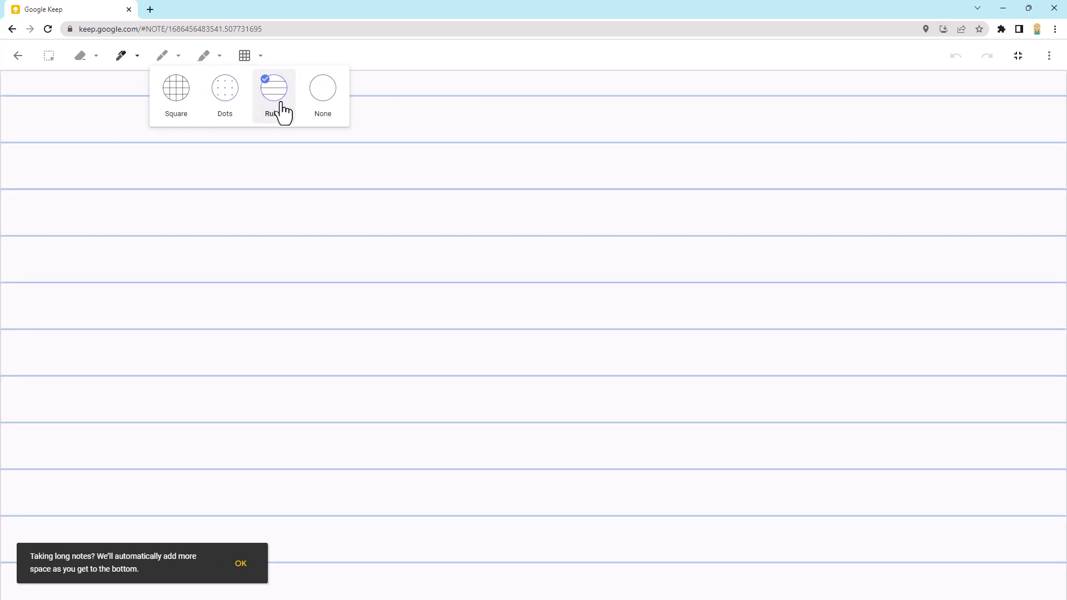
- Draw big green looping strokes across the ruled canvas with the pen
click(122, 56)
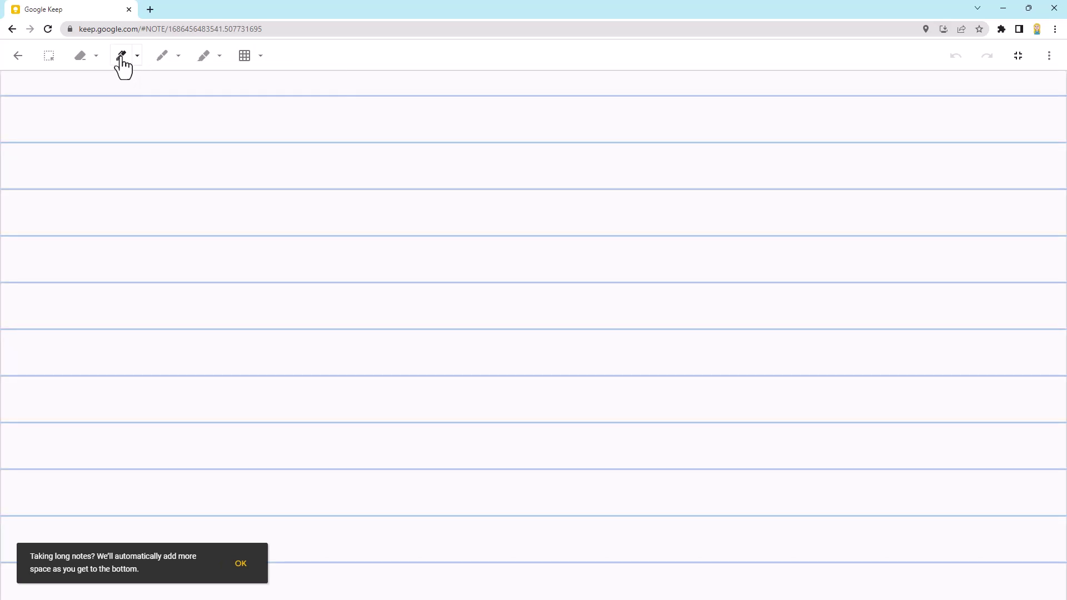
click(122, 83)
mouse_move(315, 236)
mouse_down()
mouse_move(279, 271)
mouse_move(510, 336)
mouse_up()
mouse_move(596, 319)
mouse_down()
mouse_move(717, 253)
mouse_move(179, 352)
mouse_move(440, 418)
mouse_up()
- Give the sketch note the title 'Drawing' and close it to the board
click(18, 56)
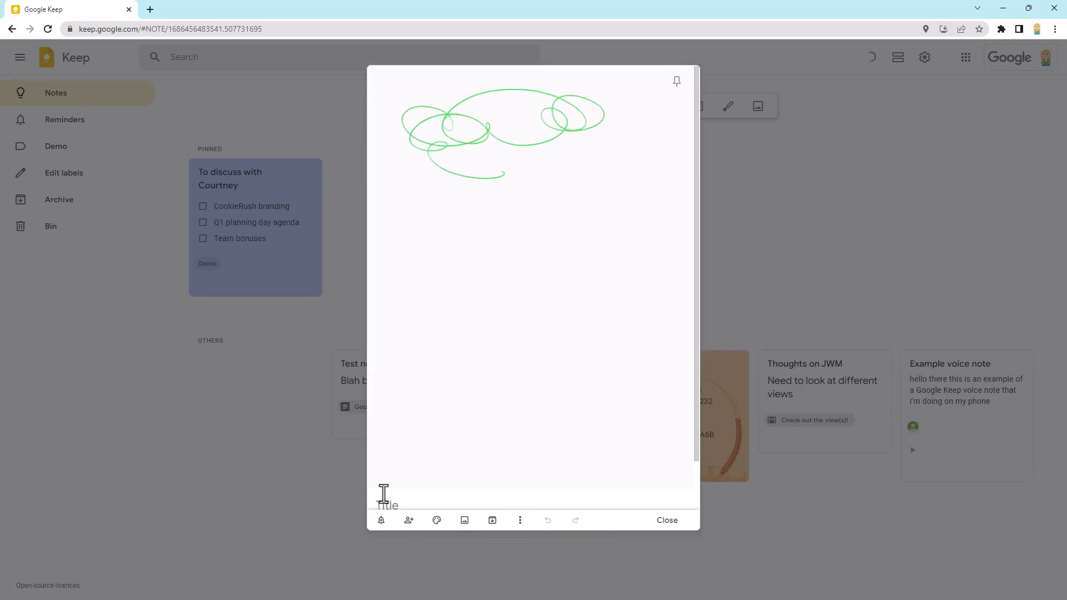
scroll(389, 478, down, 1)
click(408, 455)
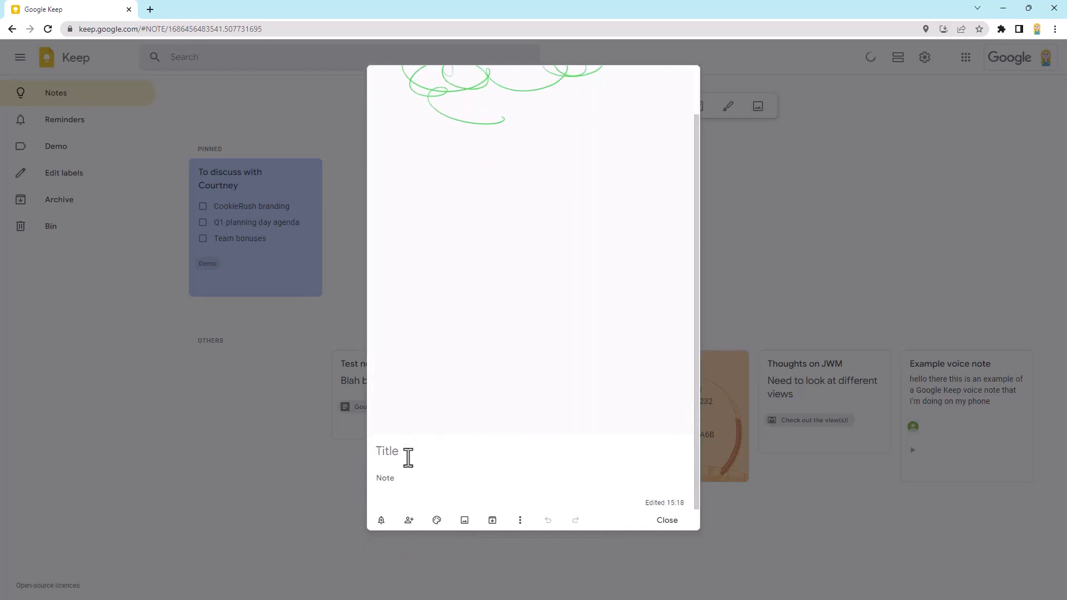
text(Drawing)
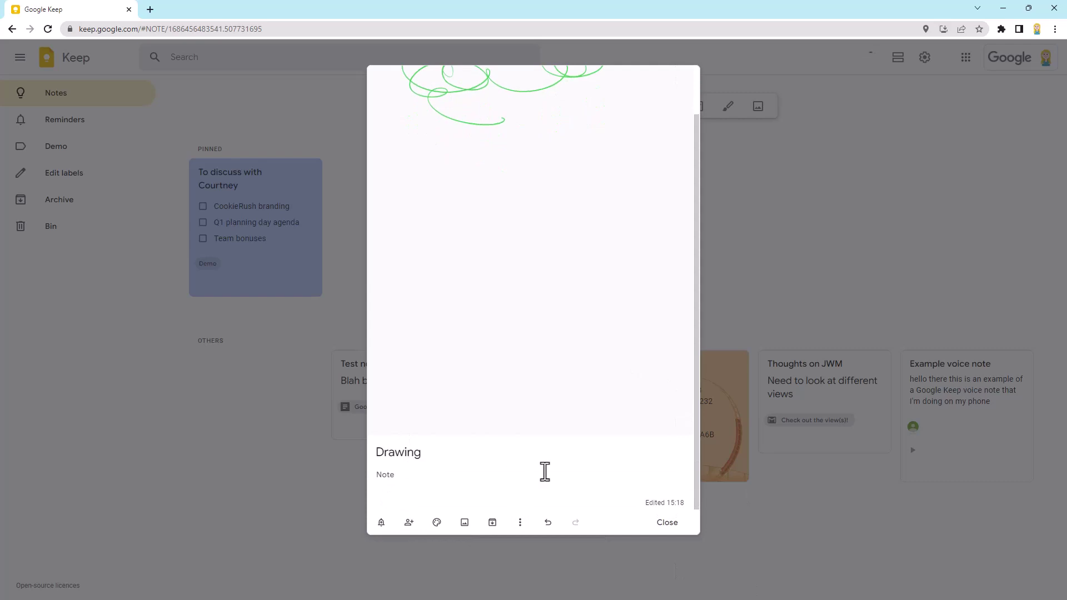
click(672, 524)
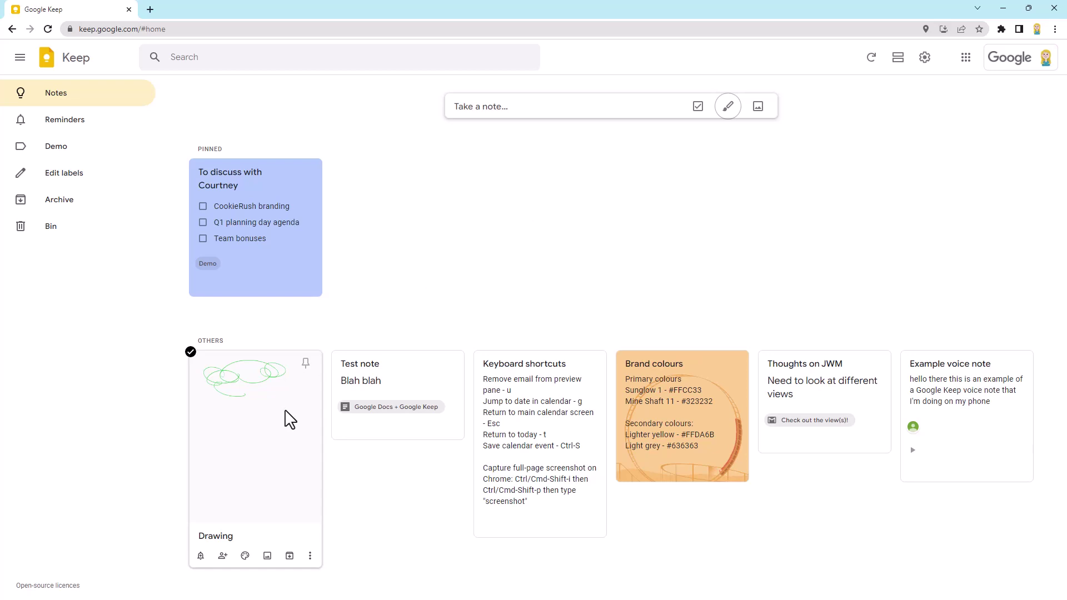
- Open the Test note and archive it
click(382, 381)
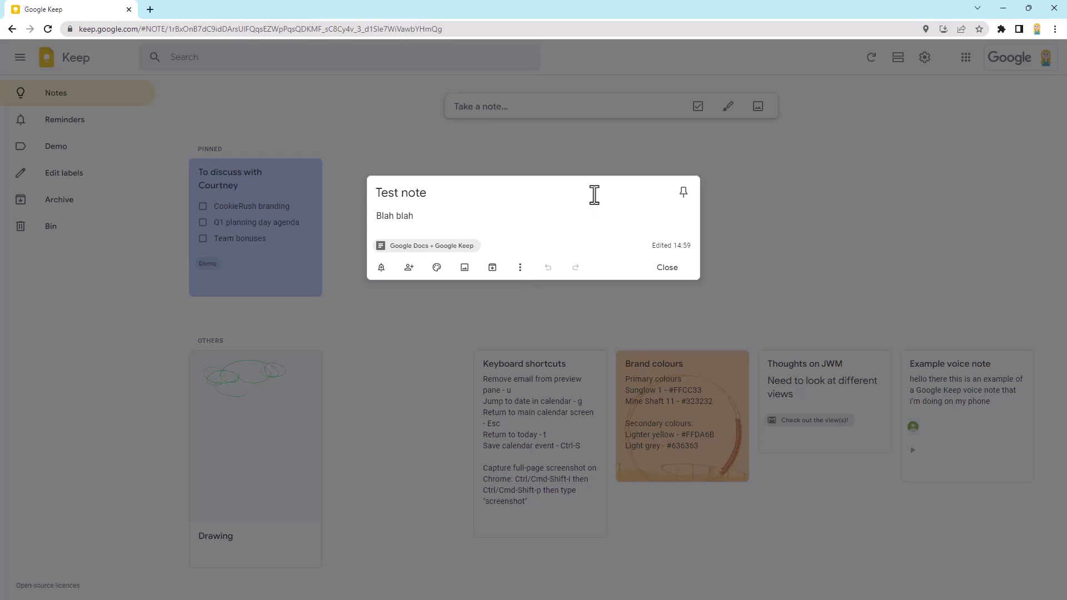
click(493, 273)
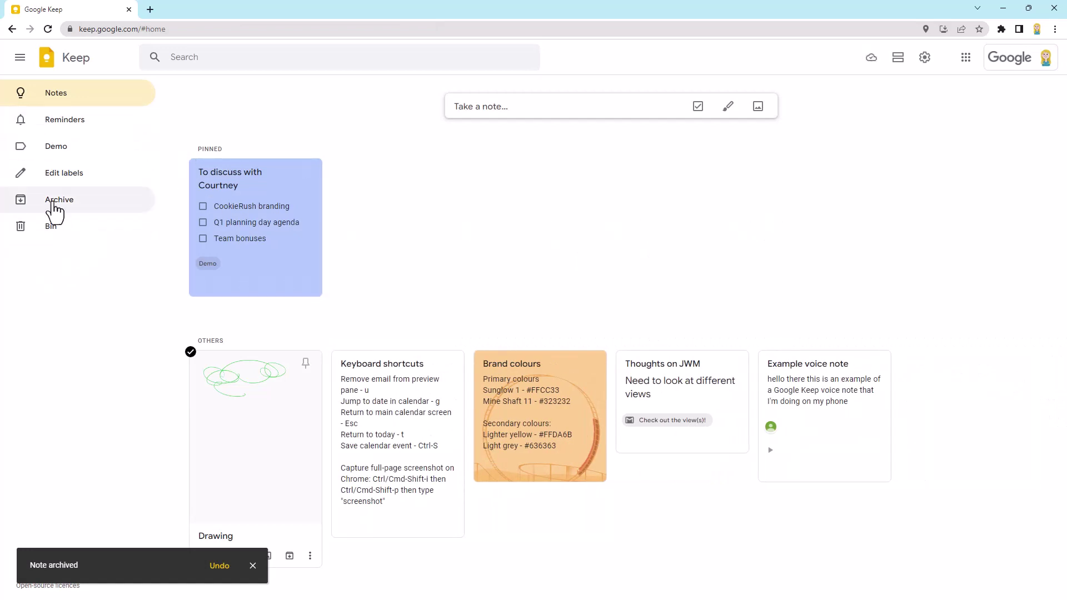
click(84, 211)
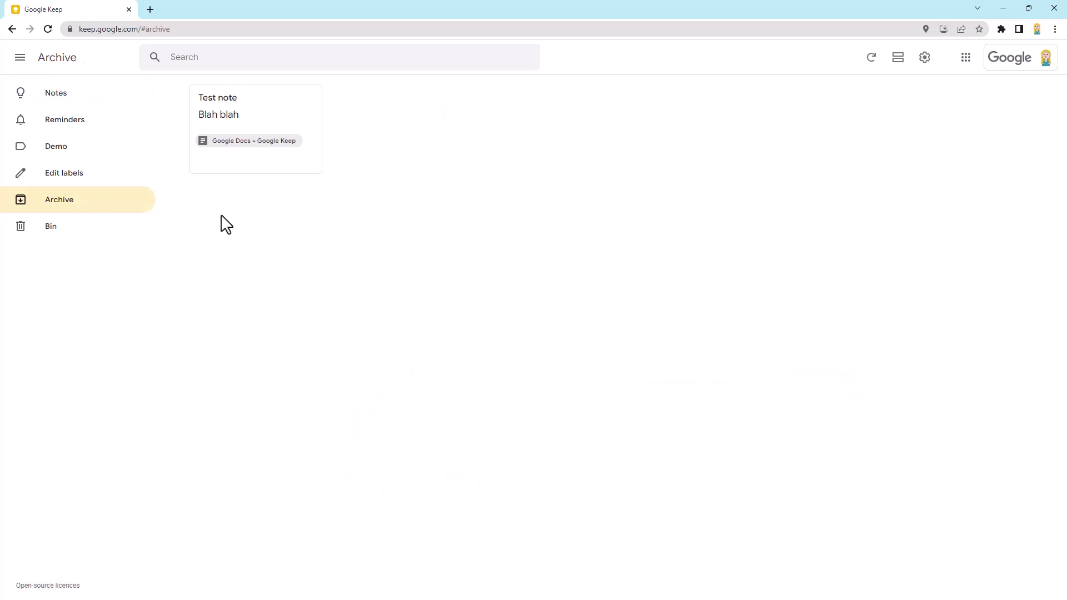
click(83, 104)
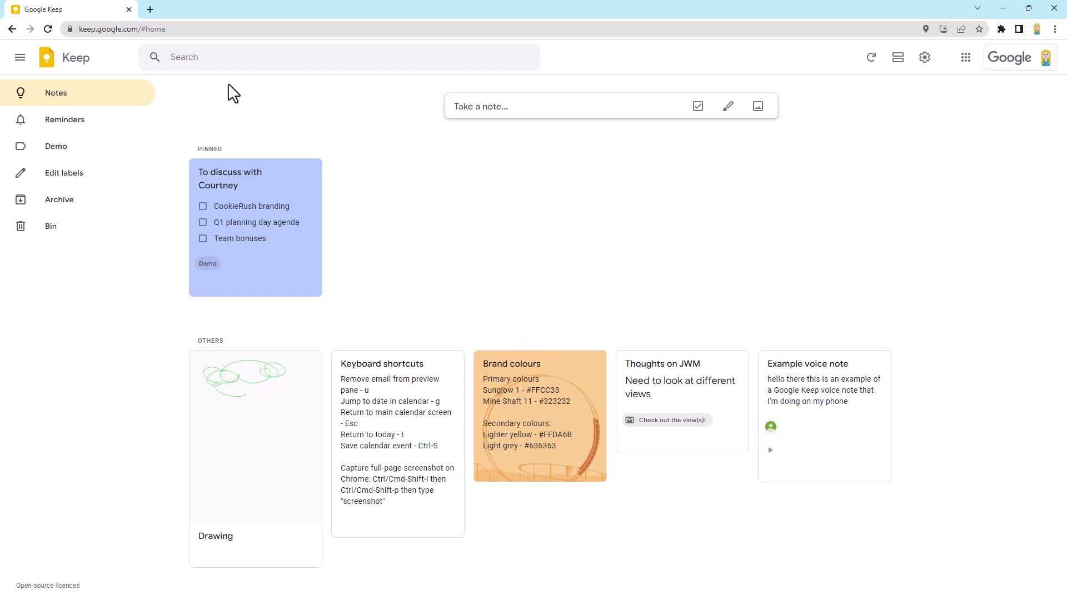
click(180, 56)
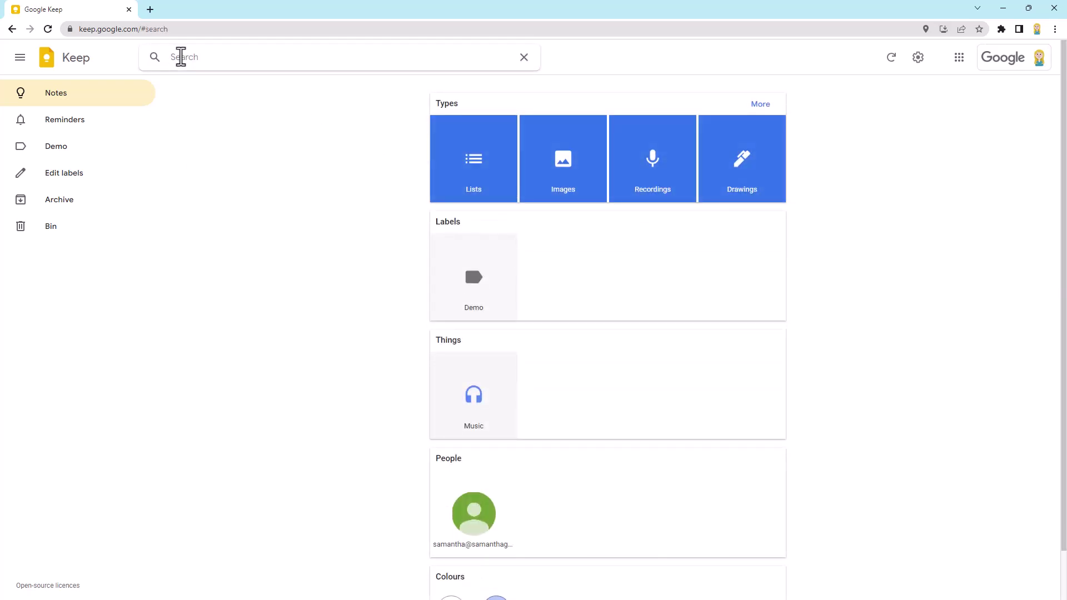
text(blah)
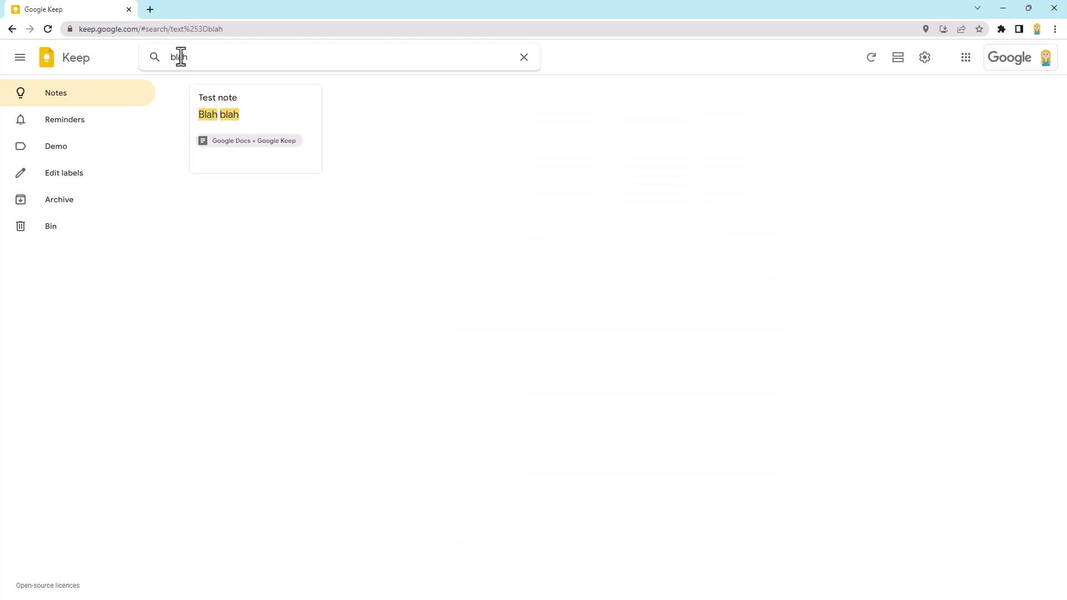
click(525, 59)
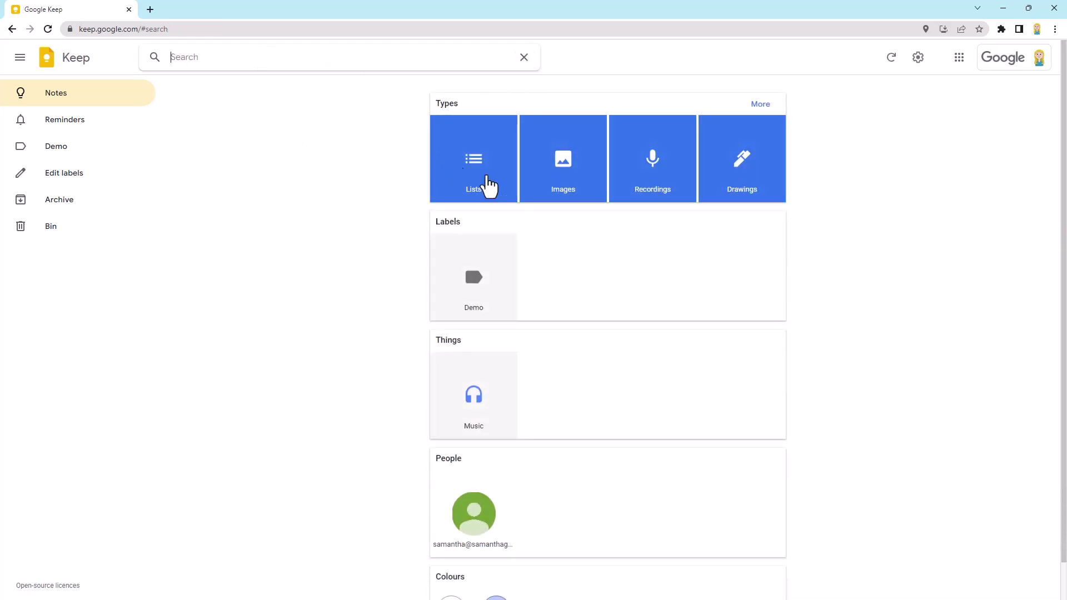
scroll(582, 244, down, 1)
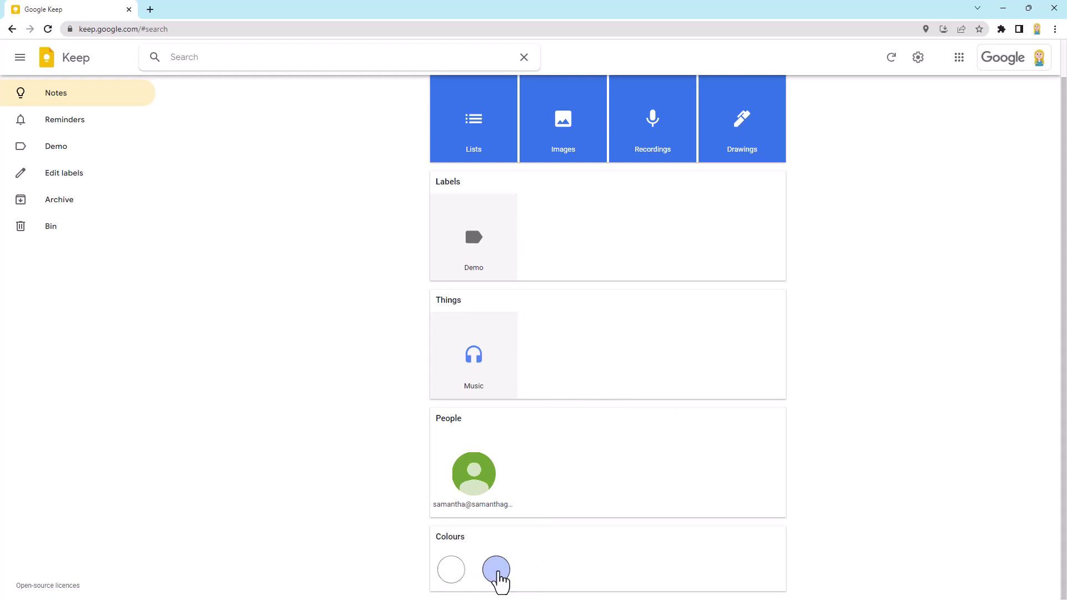
click(83, 95)
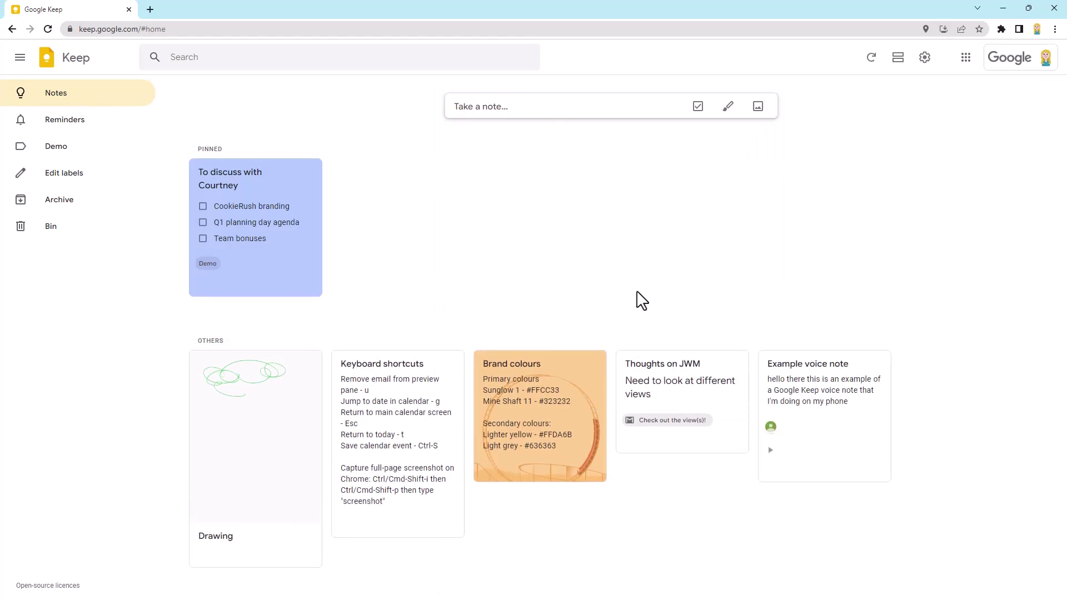
- Inspect the Drawing note's More menu and colour palette, close it, and open the search filters
click(287, 404)
click(521, 524)
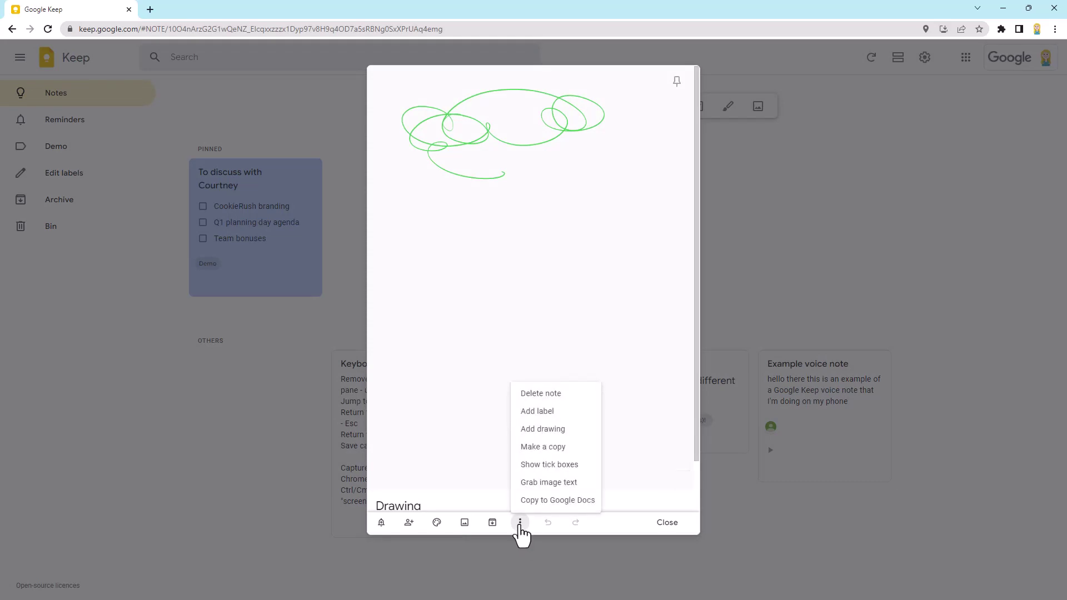
click(435, 525)
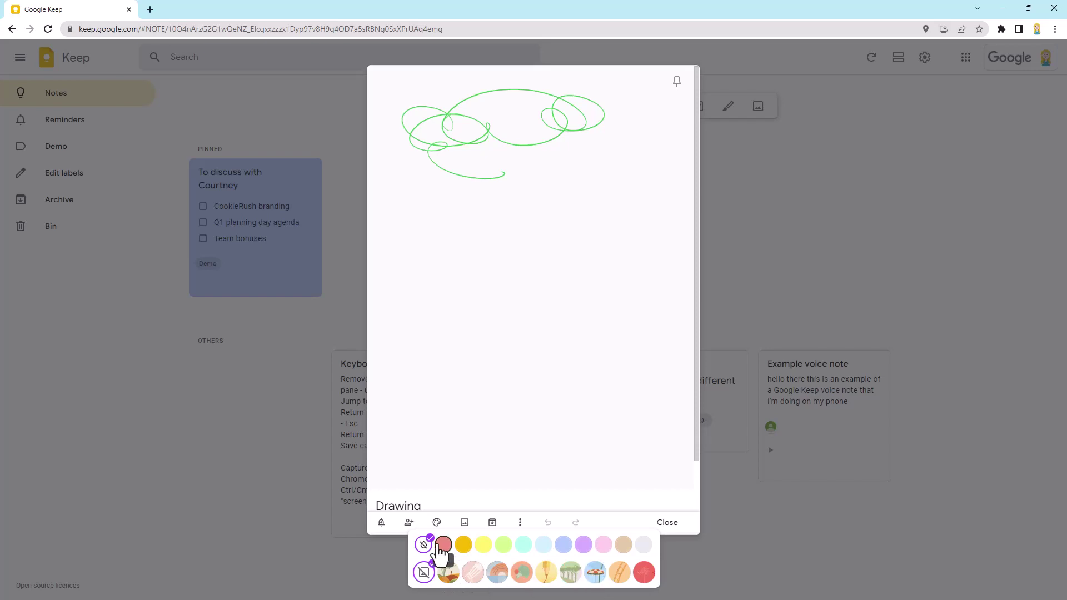
click(282, 414)
click(238, 57)
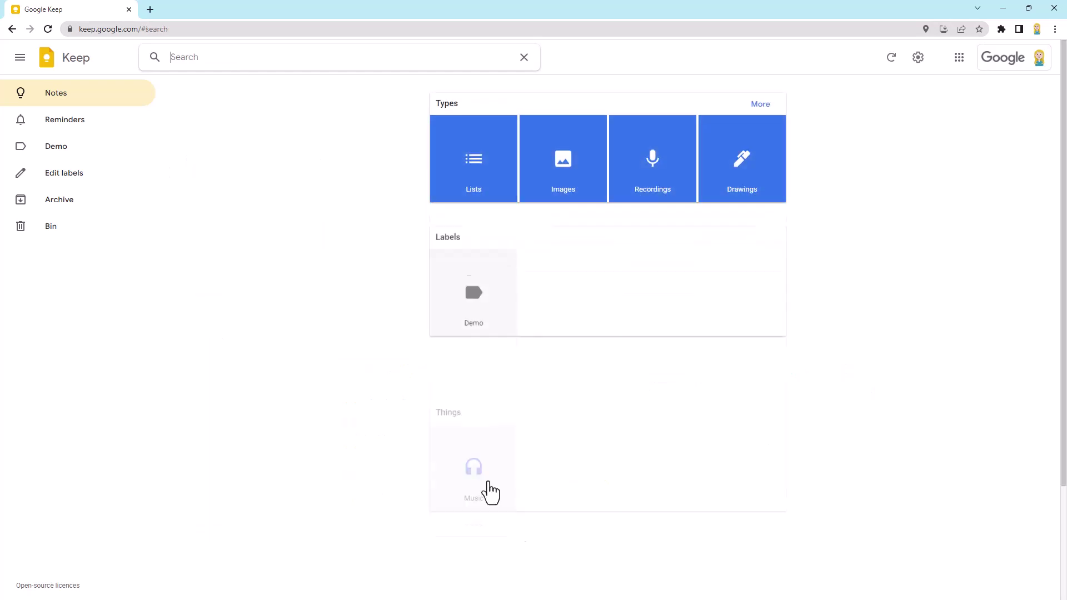
scroll(451, 589, down, 1)
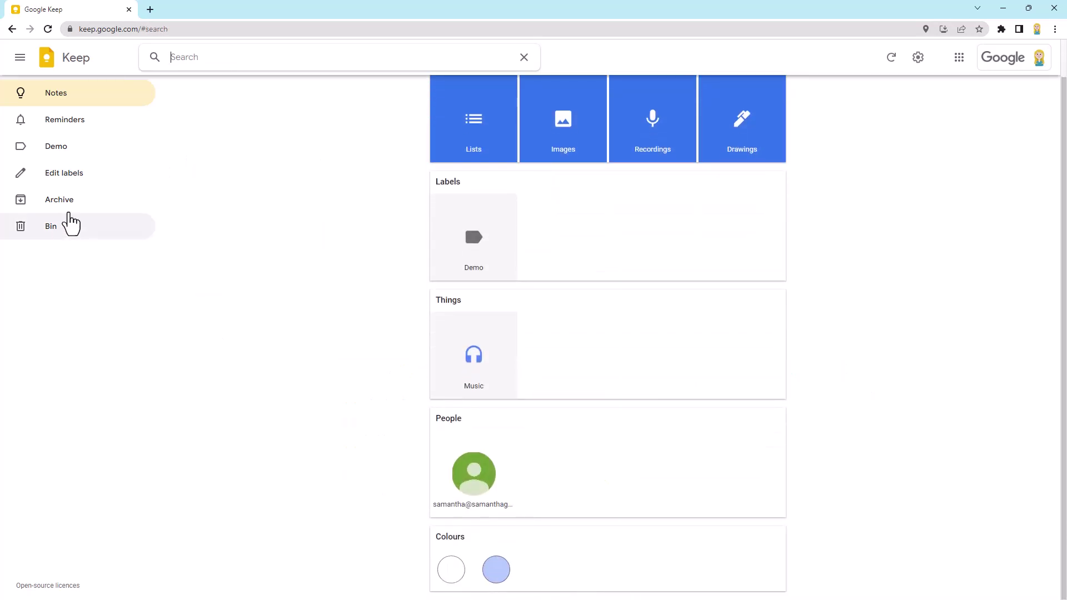
- Exit the search page back to the main Notes board
click(300, 300)
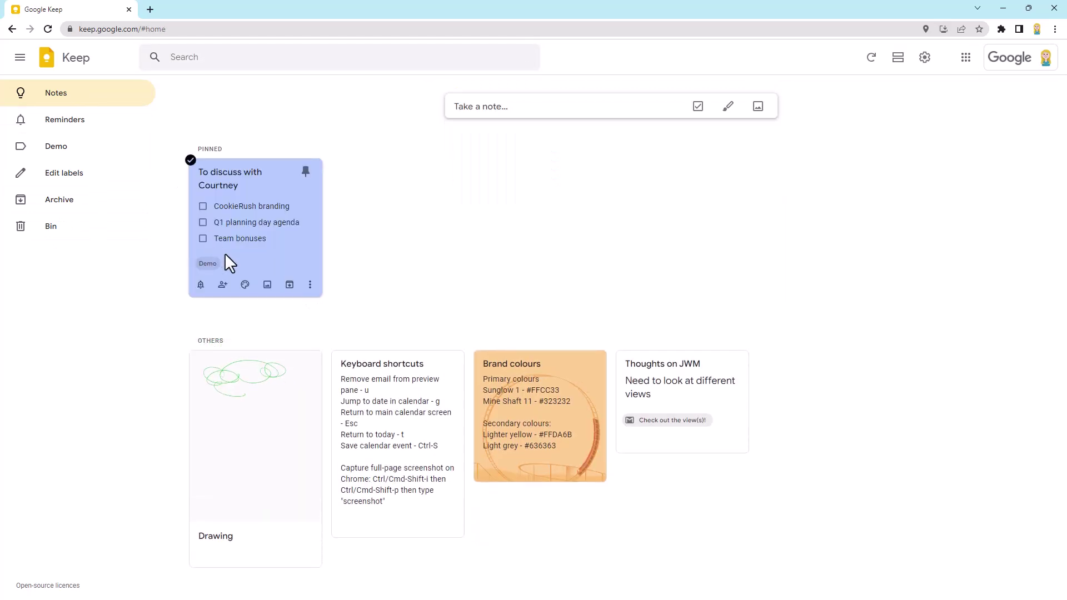